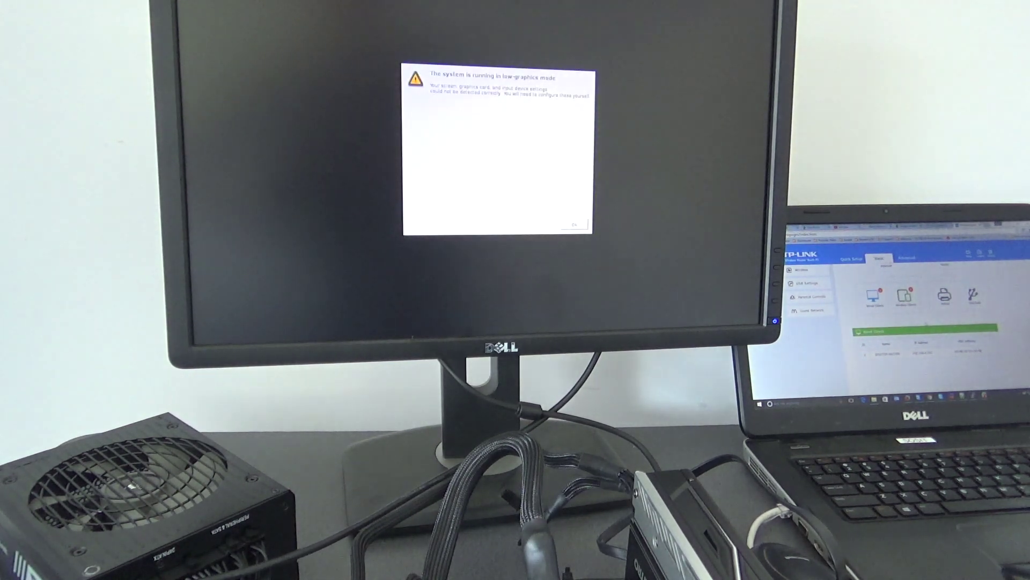
- Dismiss the low graphics mode warning and accept the default option to restart the display
key(Return)
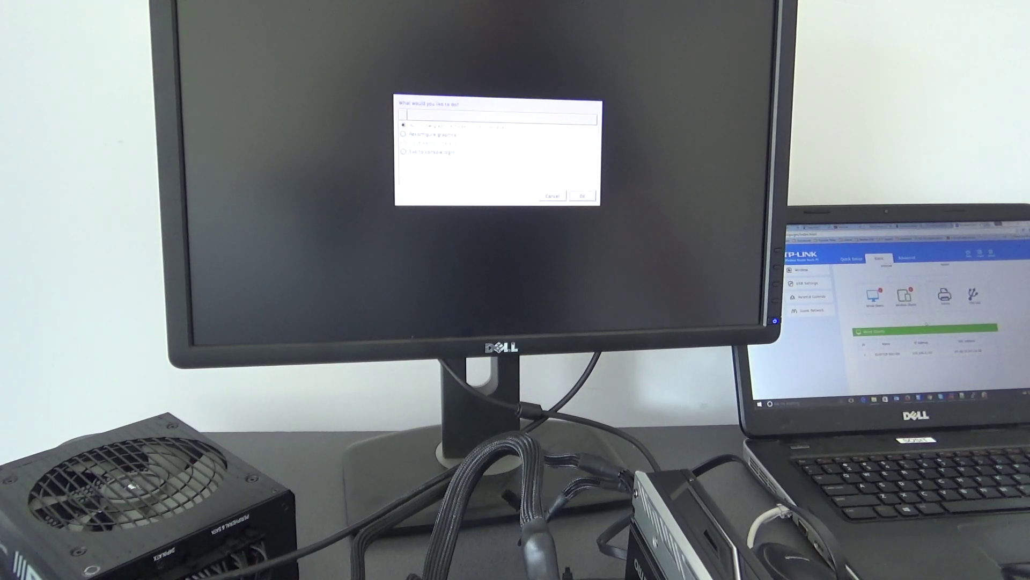
key(Return)
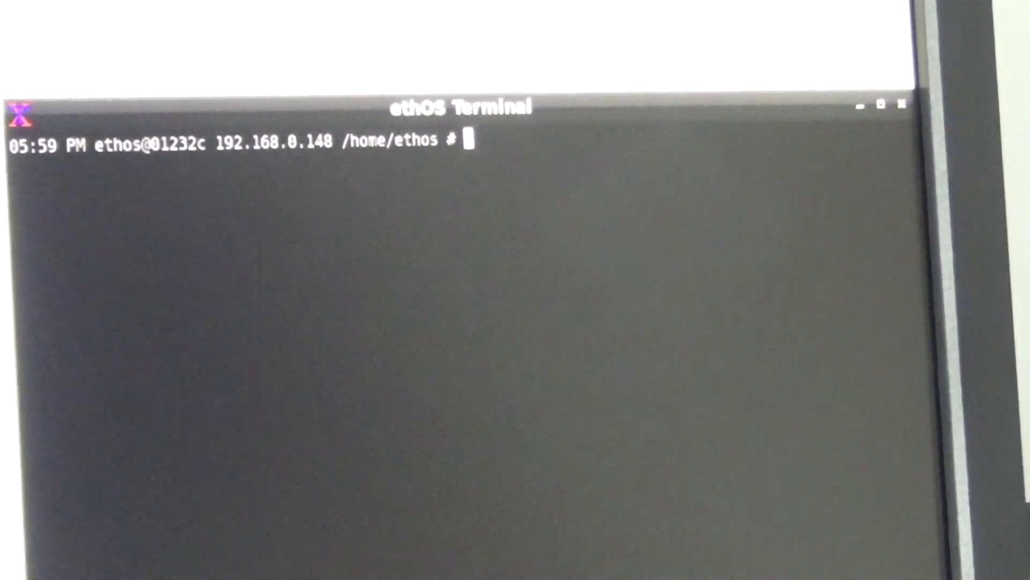
text(sudo et)
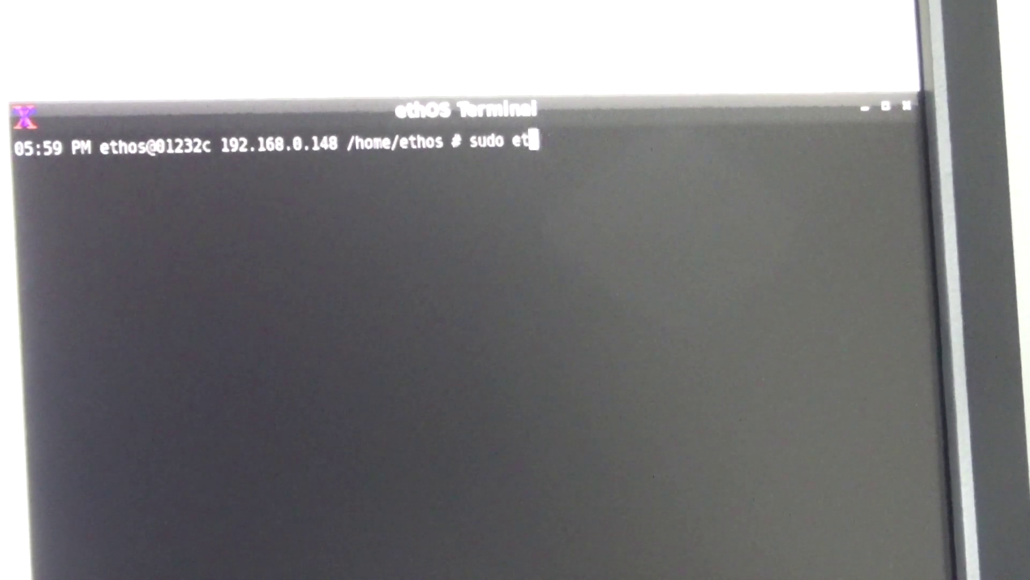
text(hos-update)
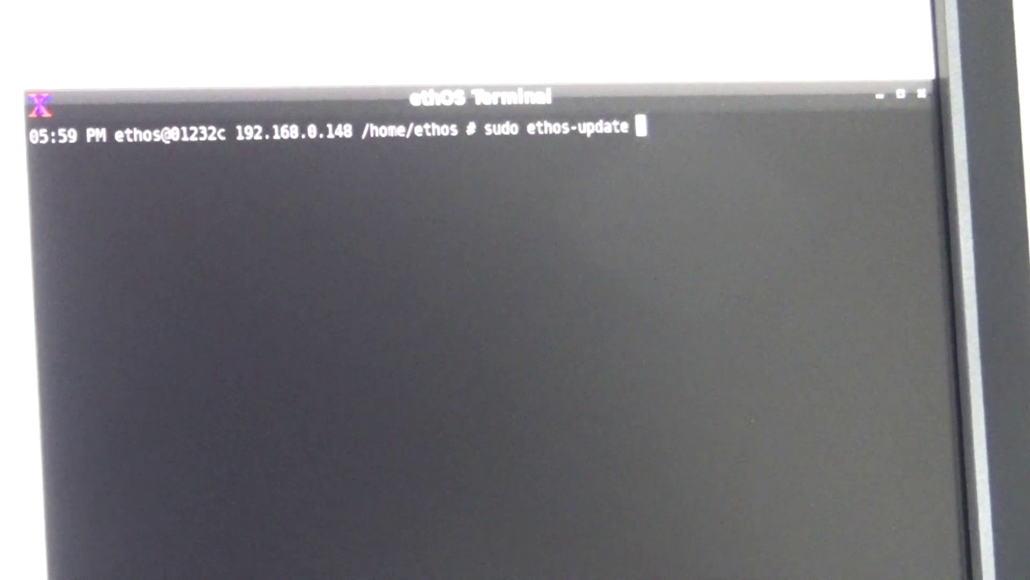
- Run 'sudo ethos-update' to start upgrading ethOS from 1.0.6 to 1.1.1
key(Return)
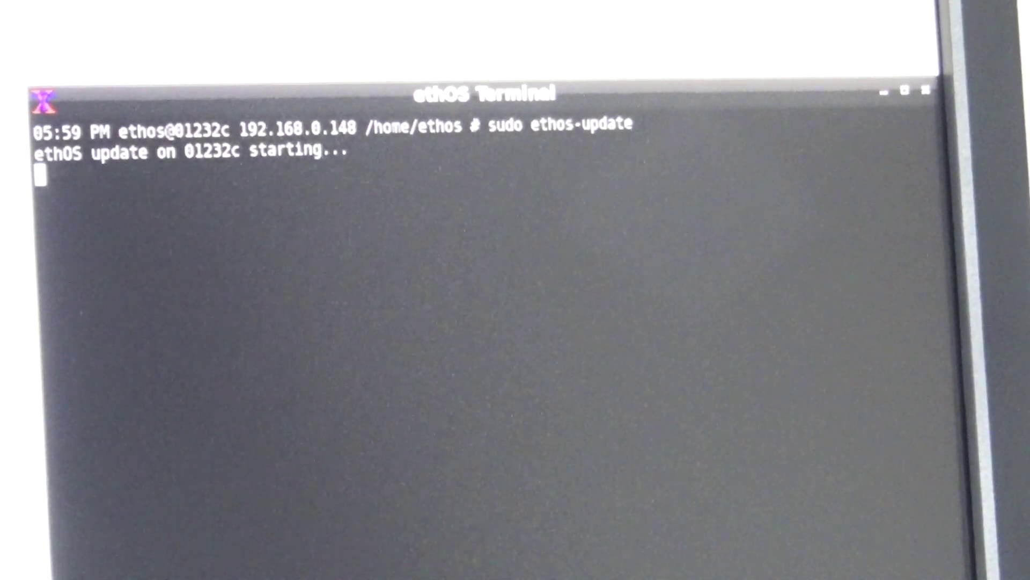